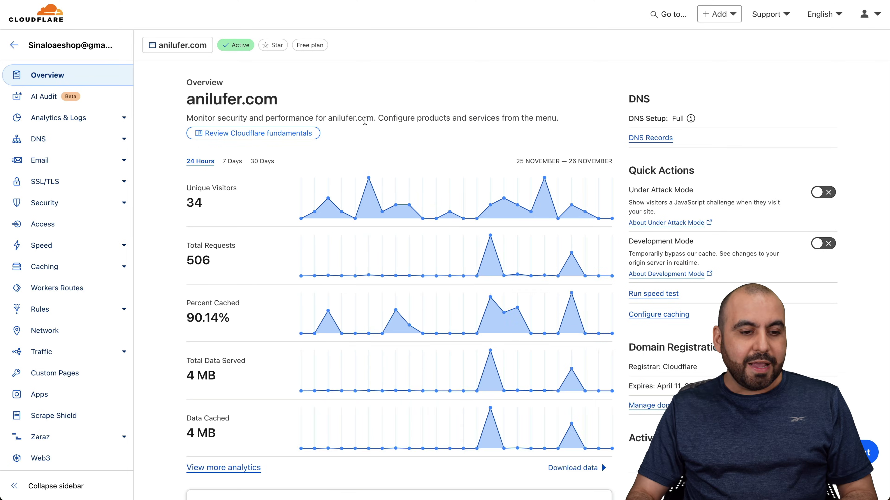
# - Open the Rules Templates page for anilufer.com
pyautogui.click(98, 313)
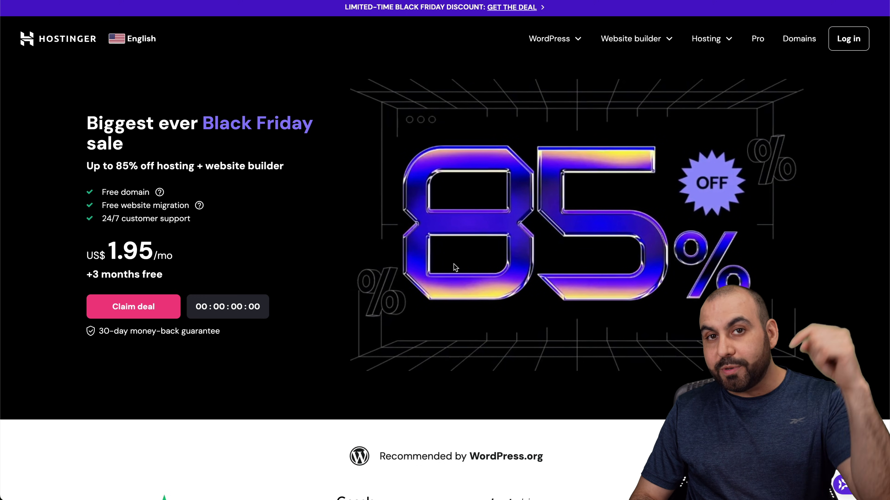
# - Scroll to the hosting plan cards and add the Business Web Hosting plan to the cart
pyautogui.scroll(-10, 454, 268)
pyautogui.scroll(-4, 454, 268)
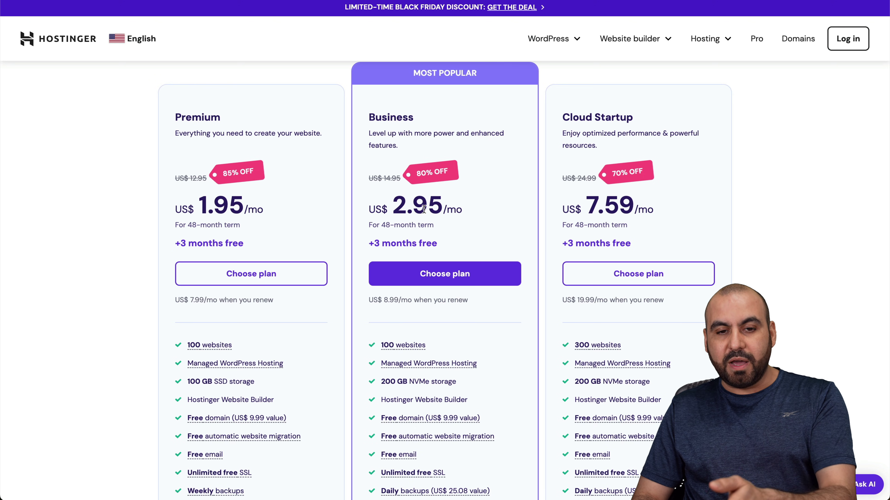
pyautogui.click(468, 283)
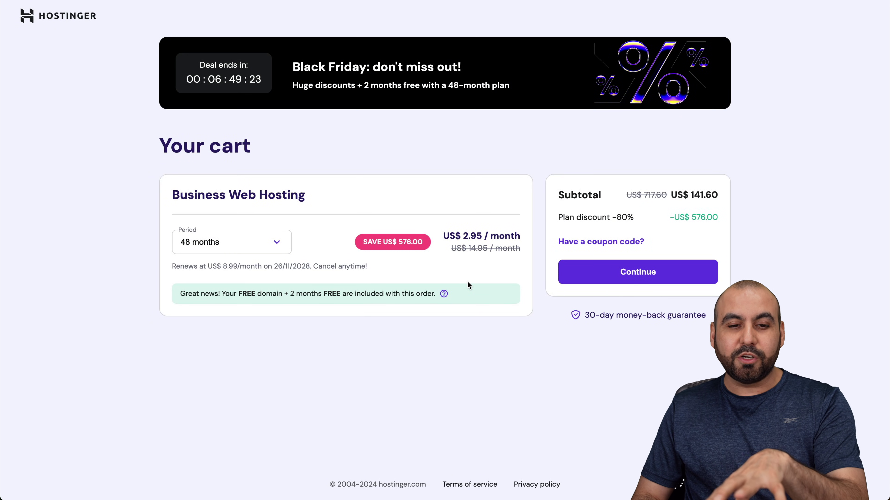
# - Keep the 48-month period and apply coupon SAASMASTER, lowering the total to US$ 127.44
pyautogui.click(278, 244)
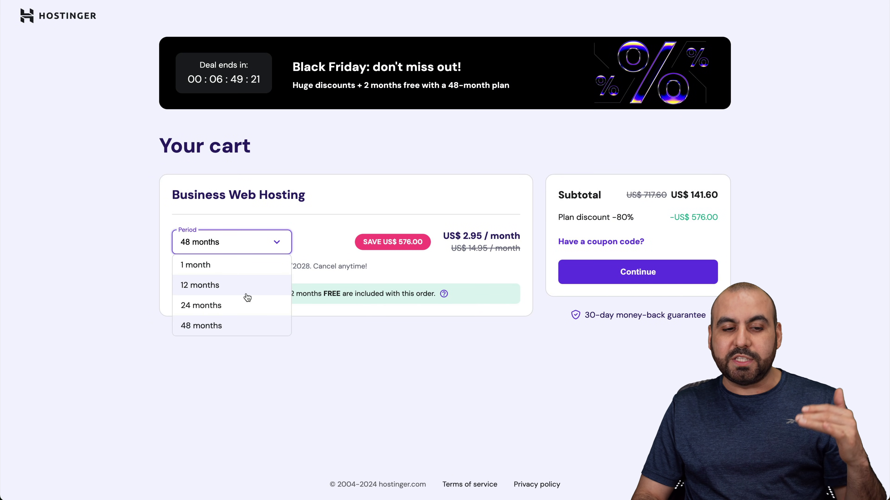
pyautogui.click(233, 325)
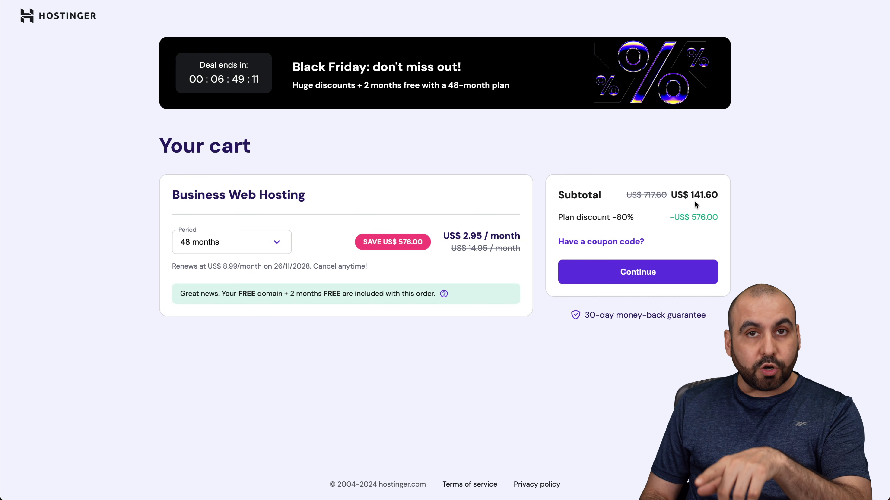
pyautogui.click(635, 242)
pyautogui.click(624, 272)
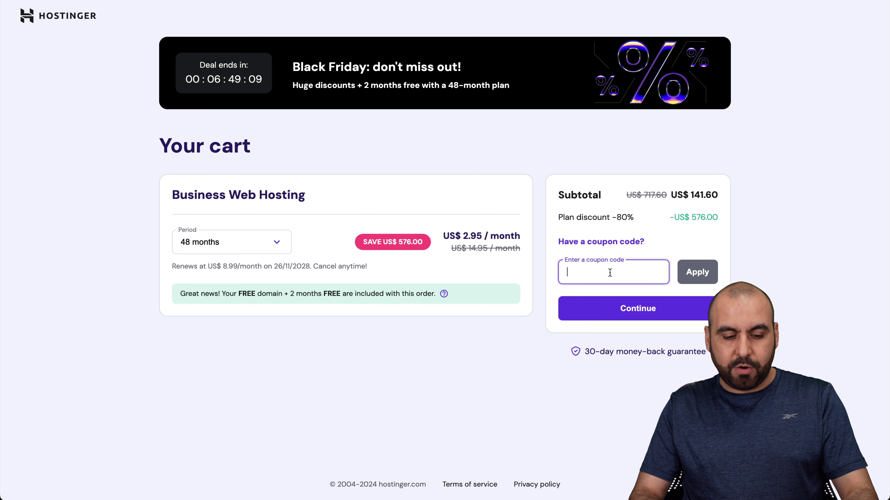
pyautogui.write('SAASMASTER')
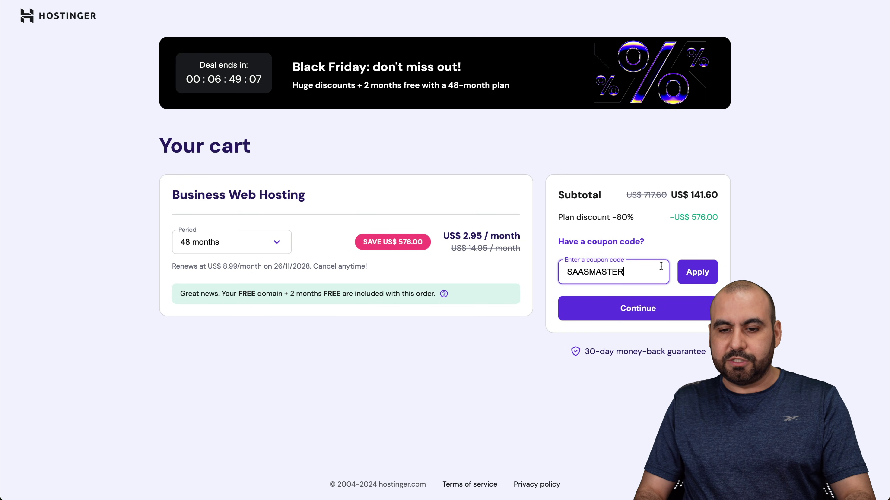
pyautogui.click(695, 266)
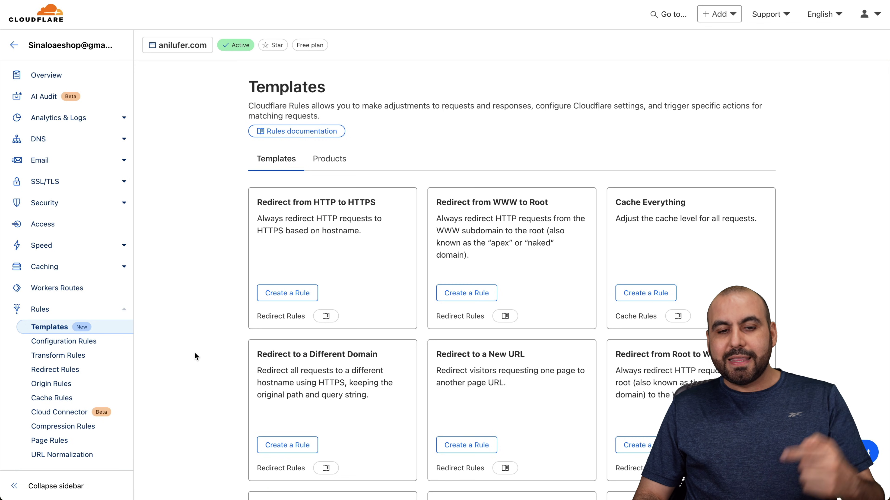
# - Delete the Redirect from HTTP to HTTPS rule, leaving 0 of 10 redirect rules
pyautogui.scroll(-10, 195, 351)
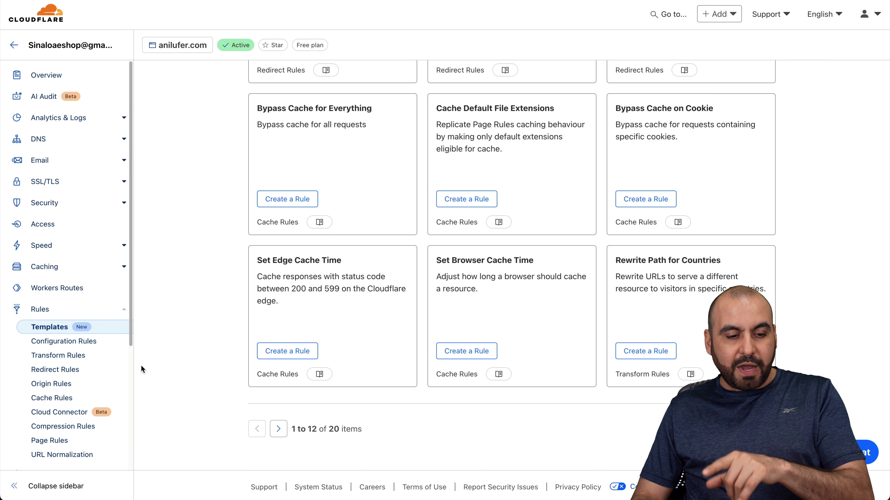
pyautogui.click(73, 374)
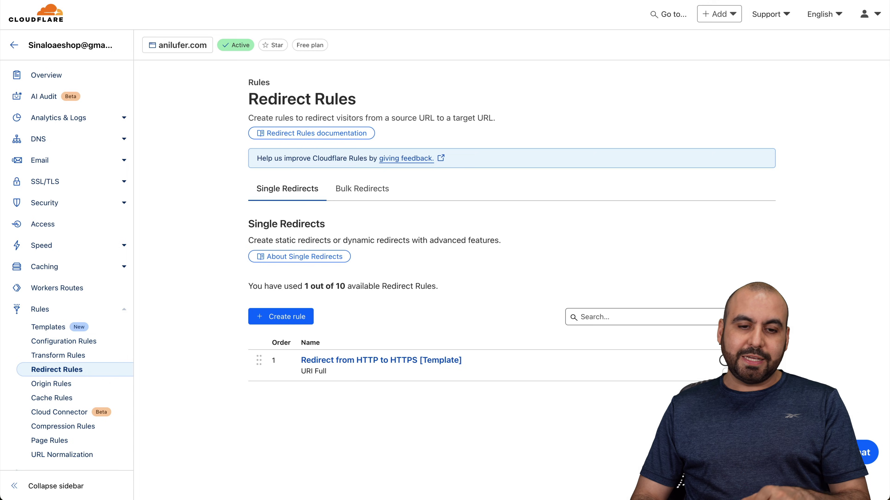
pyautogui.click(697, 378)
pyautogui.click(581, 272)
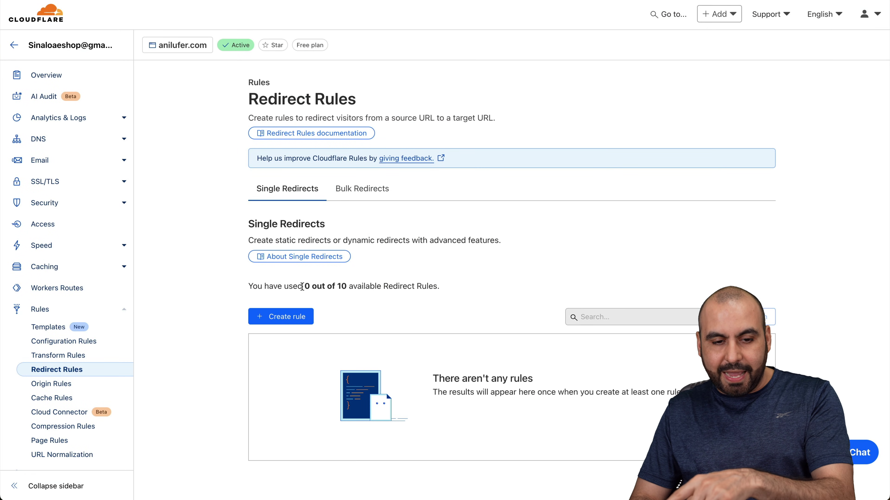
pyautogui.moveTo(302, 287); pyautogui.dragTo(425, 285)
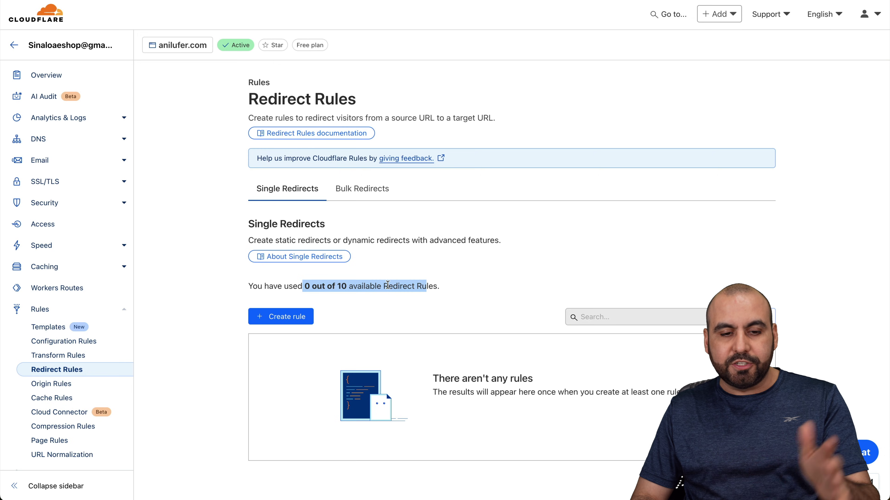
pyautogui.click(314, 286)
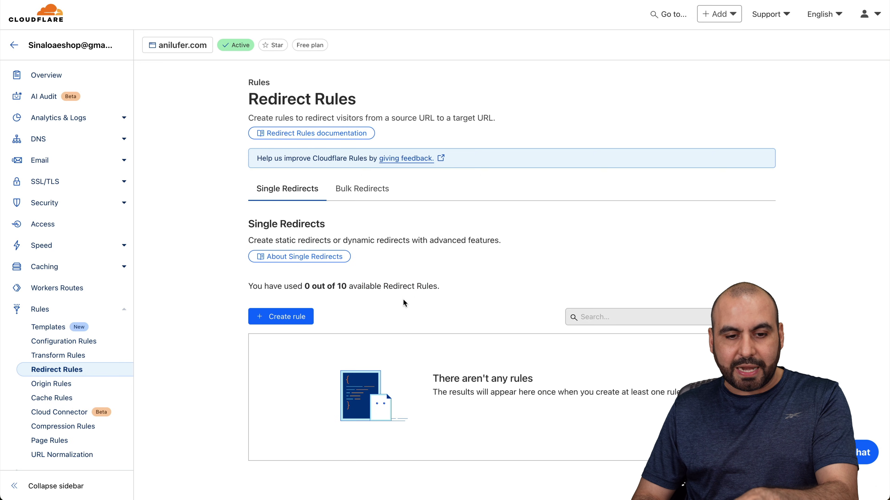
pyautogui.click(59, 329)
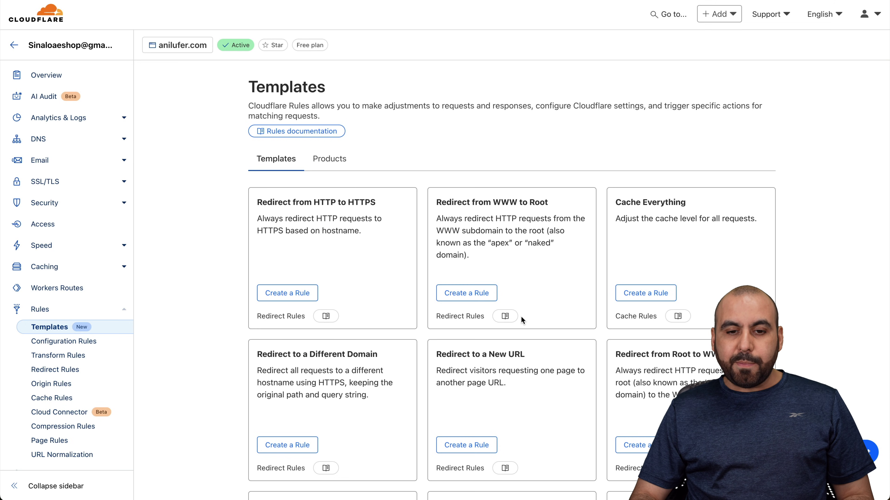
pyautogui.doubleClick(515, 200)
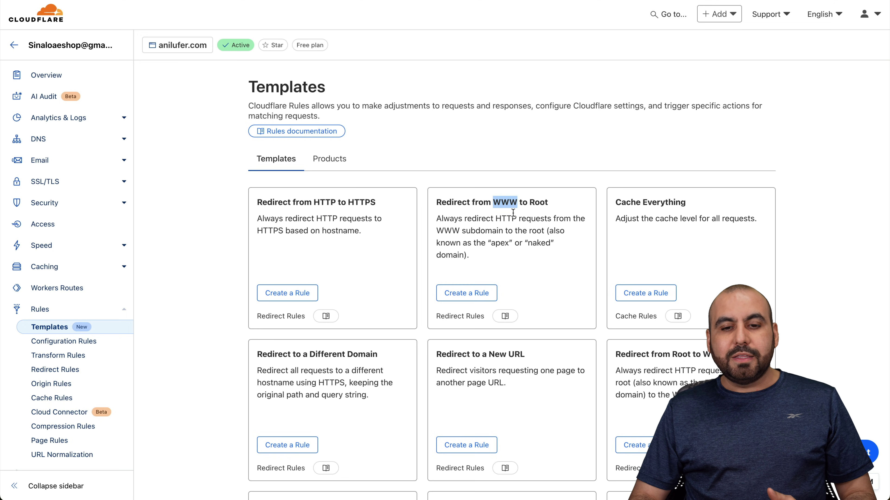
pyautogui.moveTo(527, 206); pyautogui.dragTo(586, 202)
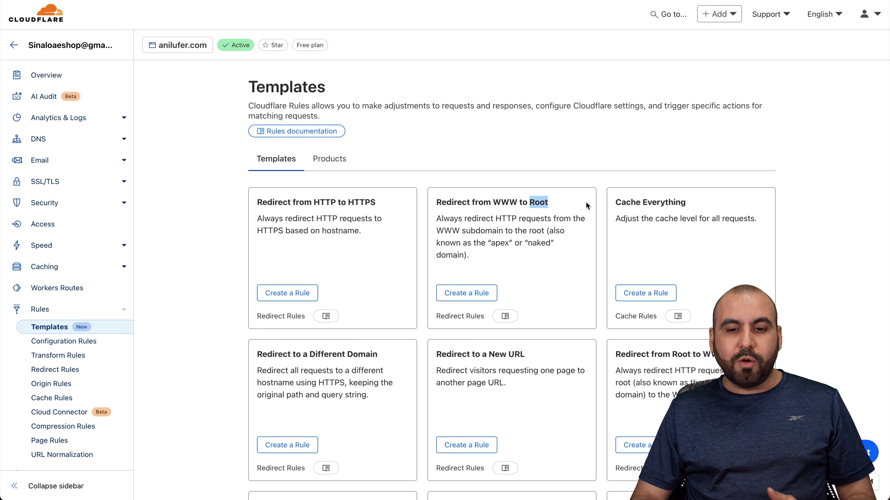
pyautogui.click(586, 202)
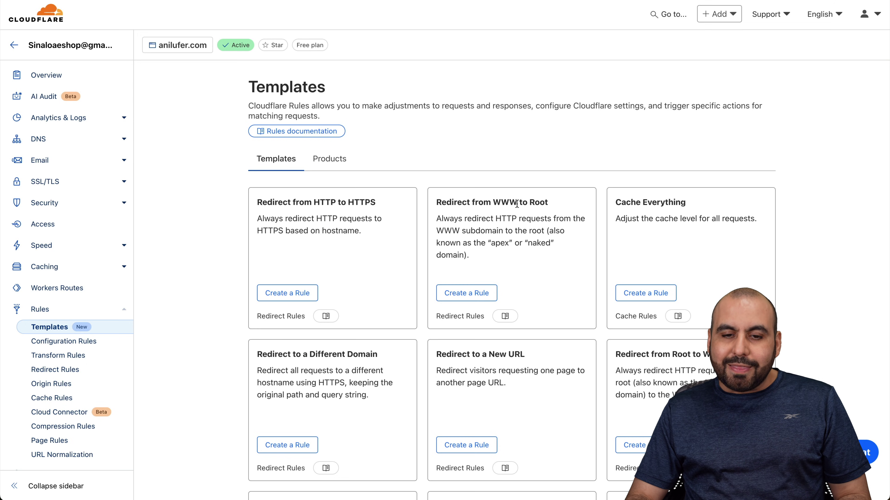
pyautogui.moveTo(517, 203); pyautogui.dragTo(494, 202)
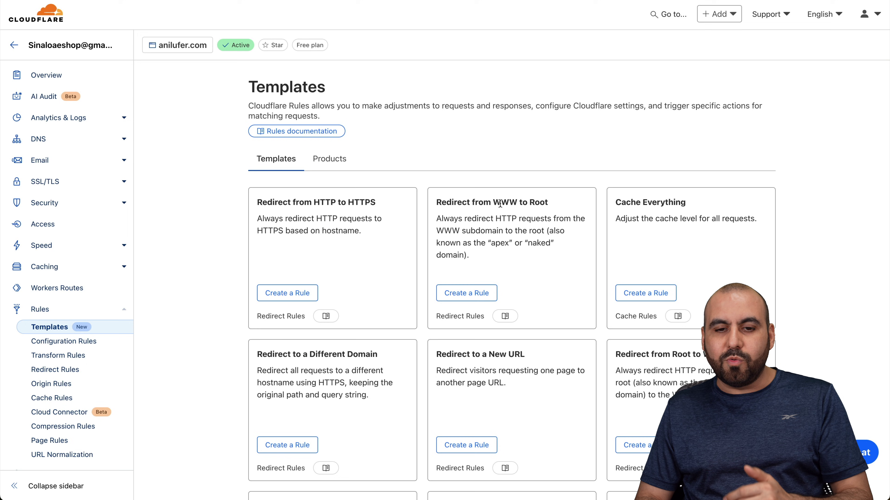
pyautogui.doubleClick(518, 202)
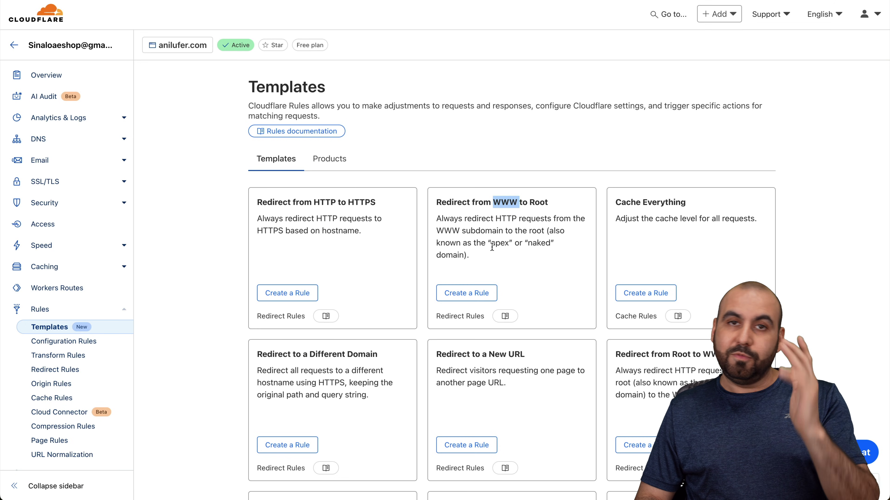
pyautogui.click(478, 293)
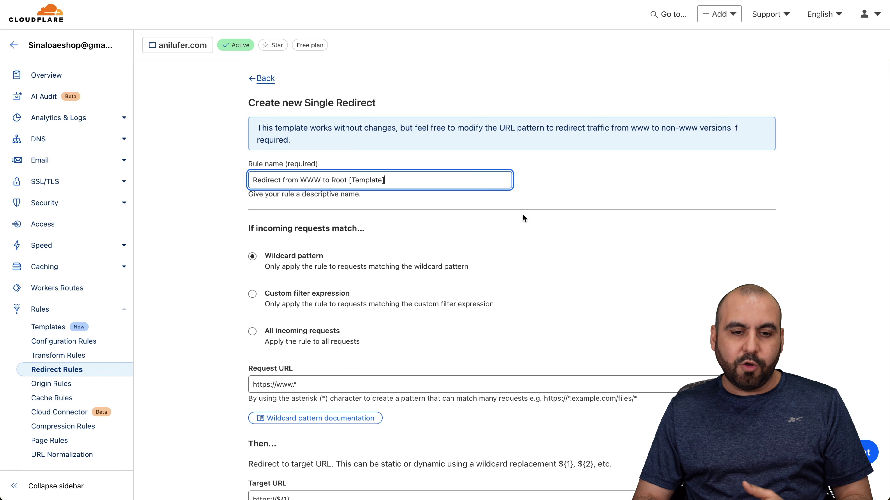
# - Try All incoming requests on the WWW to Root rule, then reselect Wildcard pattern matching
pyautogui.scroll(-3, 523, 214)
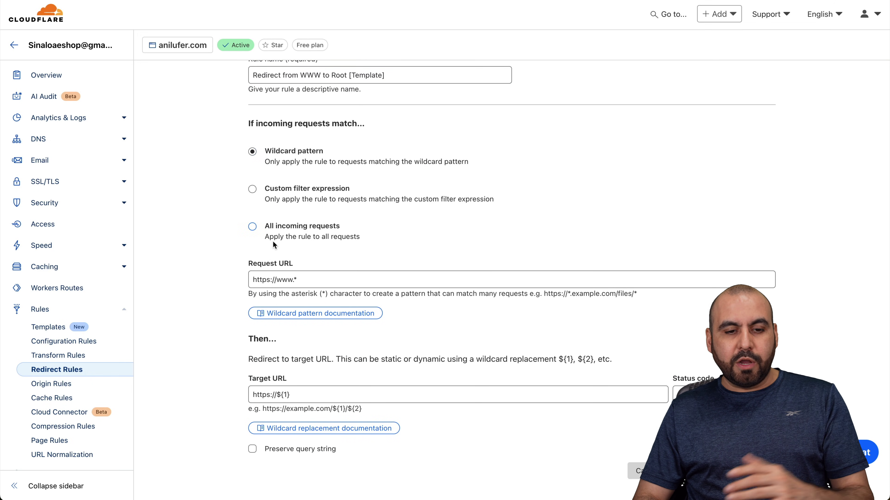
pyautogui.moveTo(241, 263); pyautogui.dragTo(317, 273)
pyautogui.click(253, 226)
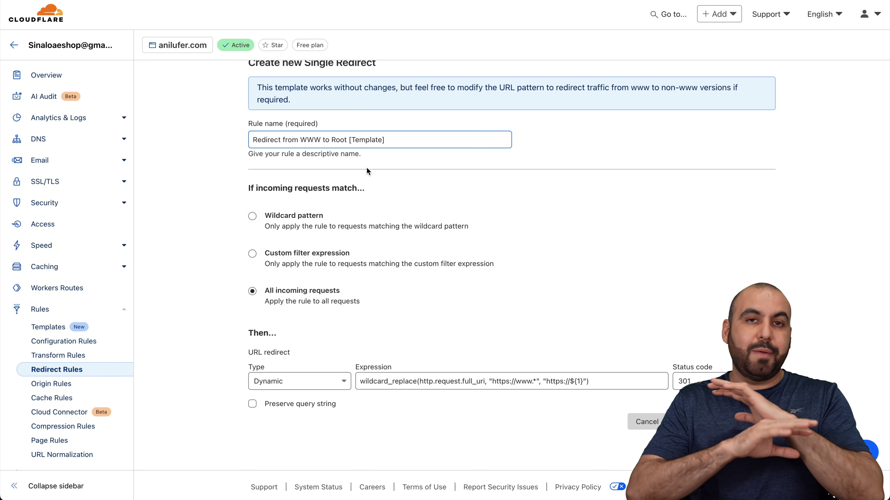
pyautogui.click(367, 181)
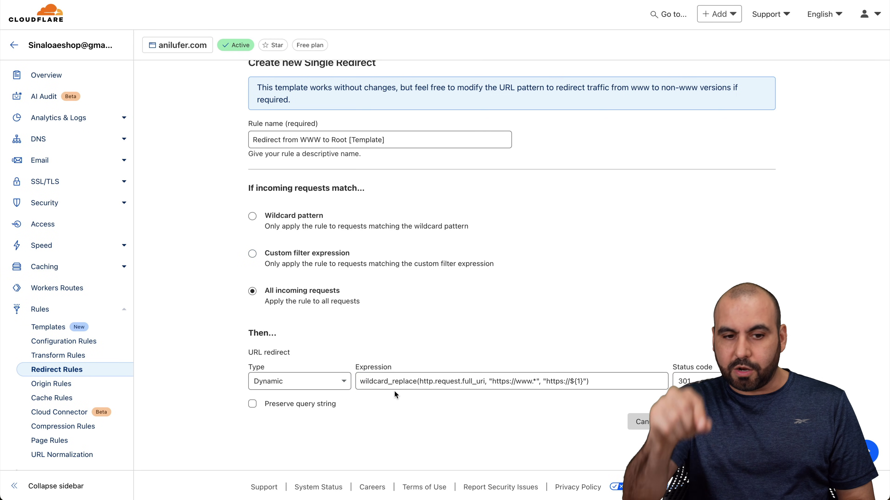
pyautogui.click(252, 217)
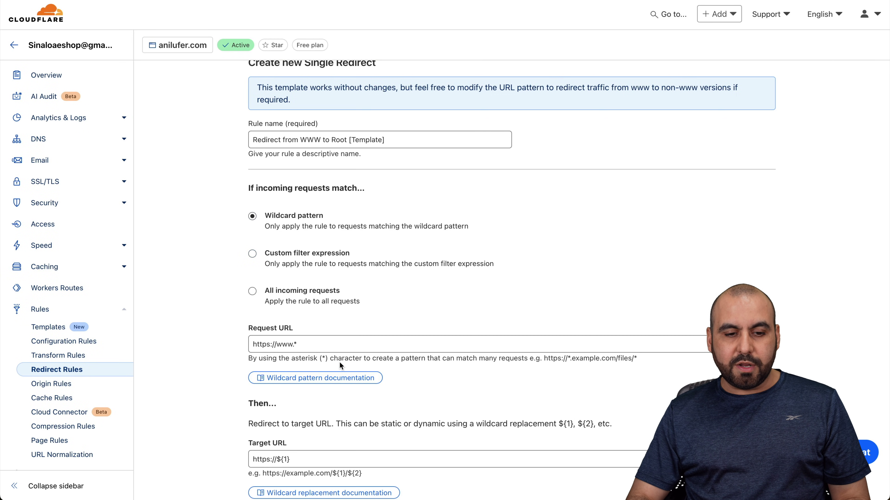
# - Experiment with replacing the sample domain in the Request URL, then undo back to the original
pyautogui.scroll(-2, 339, 362)
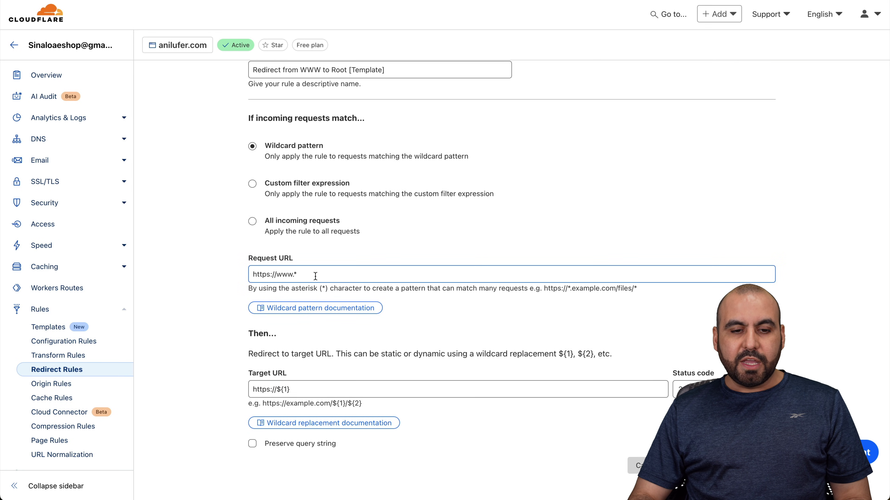
pyautogui.click(316, 276)
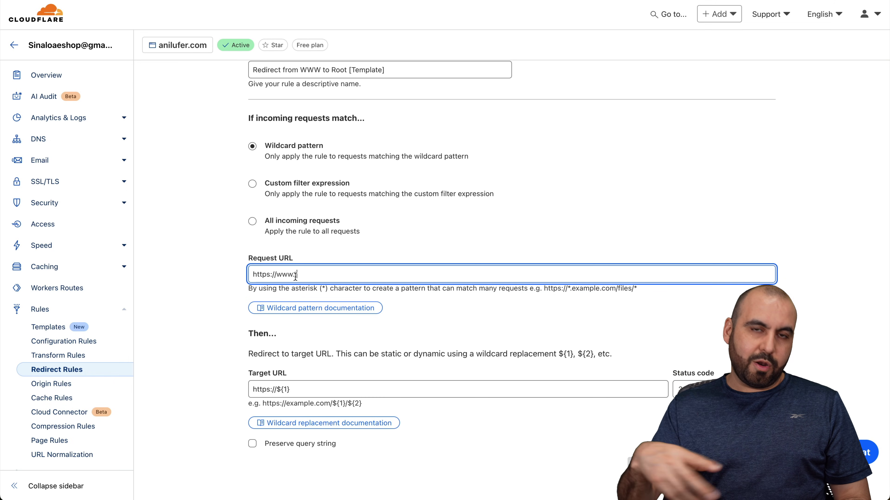
pyautogui.write('*')
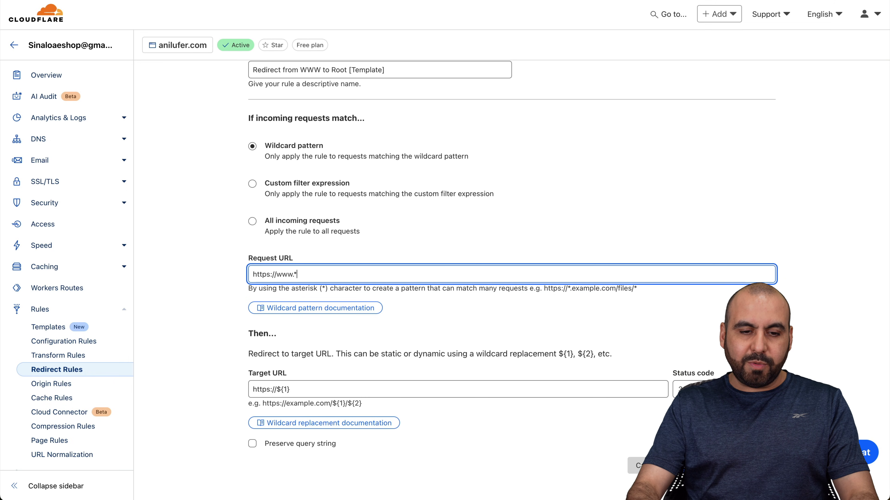
pyautogui.write('mydomain.')
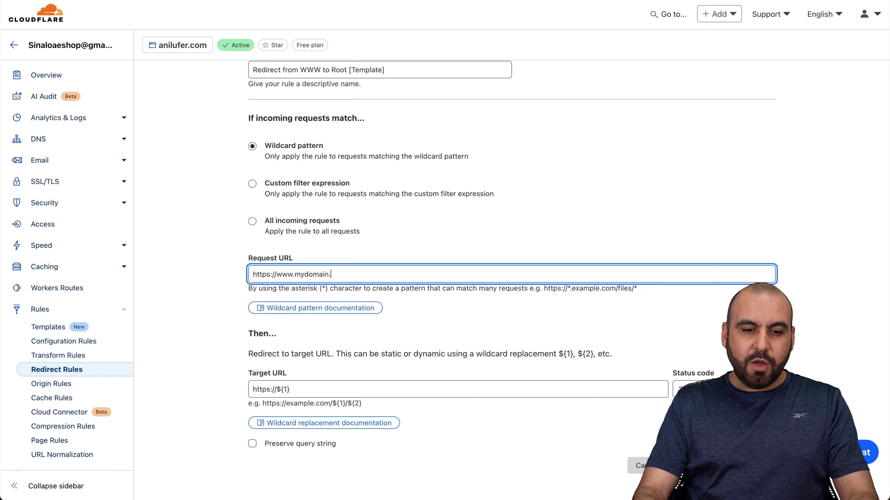
pyautogui.write('com')
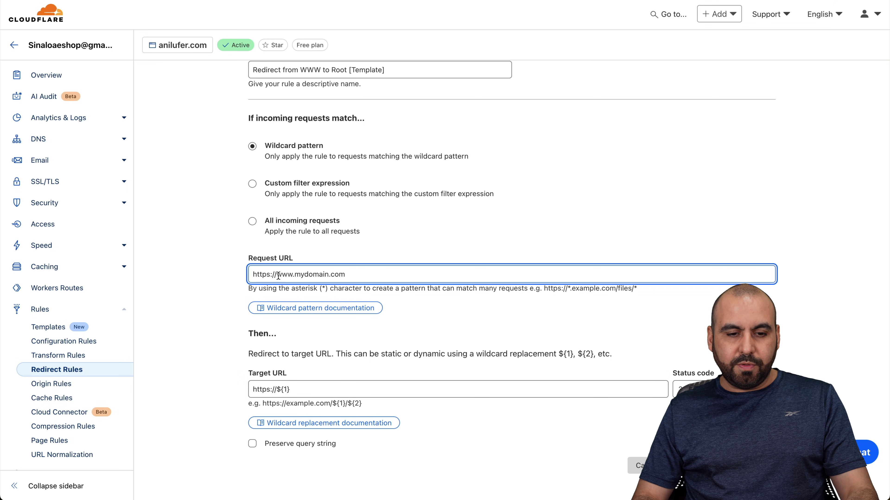
pyautogui.moveTo(277, 275); pyautogui.dragTo(372, 276)
pyautogui.press('BackSpace')
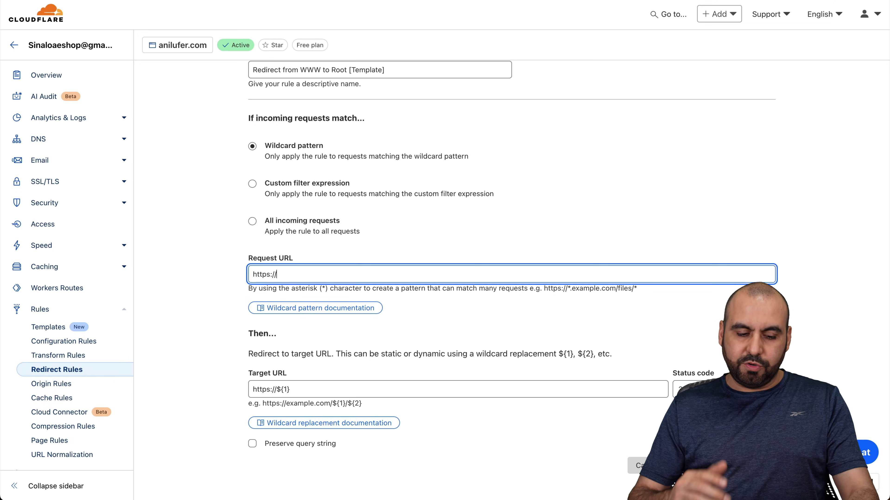
pyautogui.write('mydomain.')
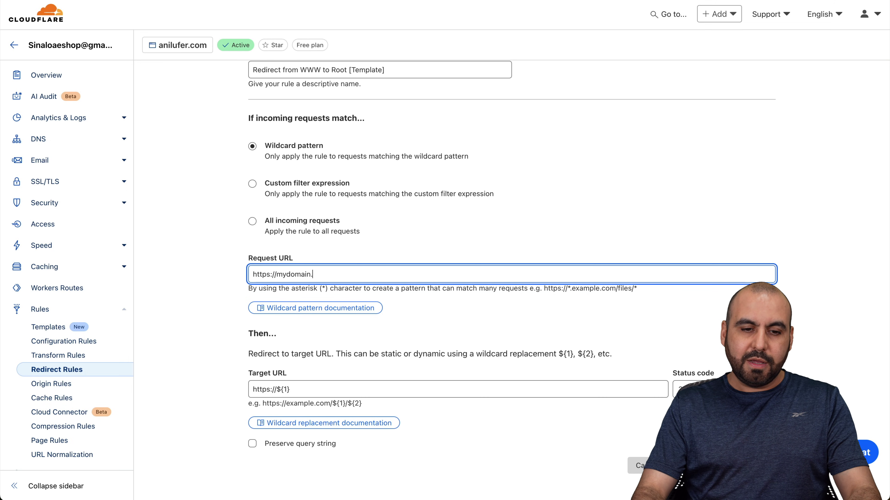
pyautogui.write('com')
pyautogui.hotkey('ctrl', 'z')
pyautogui.hotkey('ctrl', 'z')
pyautogui.hotkey('ctrl', 'z')
pyautogui.hotkey('ctrl', 'z')
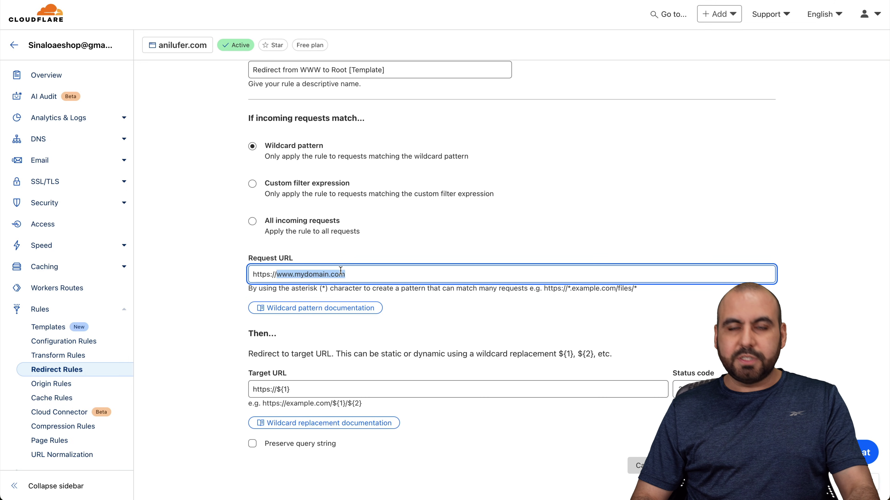
pyautogui.press('Right')
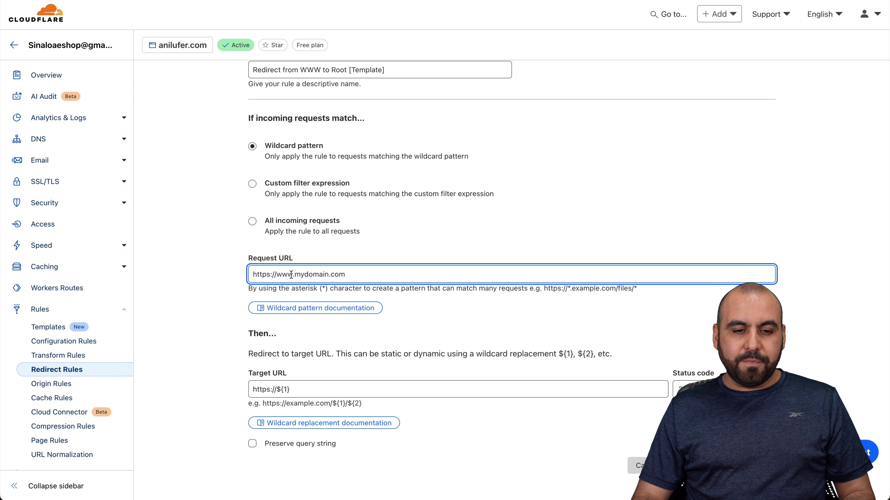
pyautogui.click(294, 274)
pyautogui.hotkey('shift', 'End')
pyautogui.write('m')
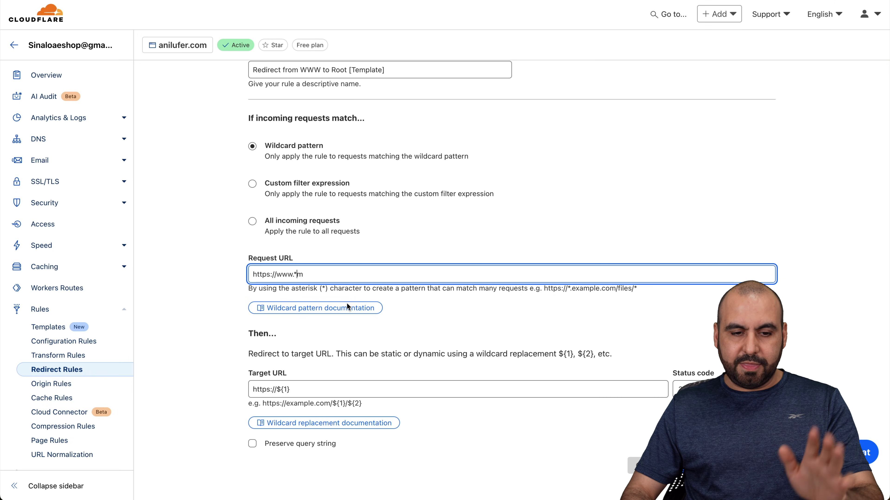
pyautogui.press('BackSpace')
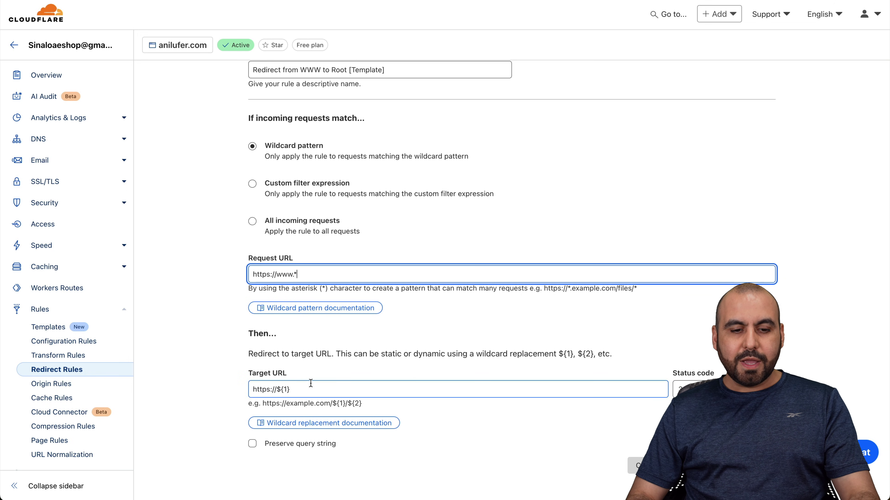
pyautogui.scroll(-2, 302, 376)
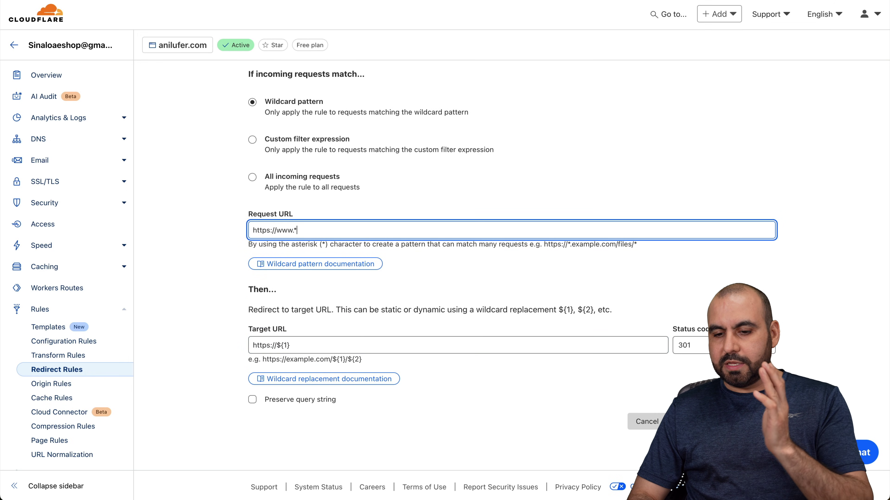
pyautogui.click(753, 421)
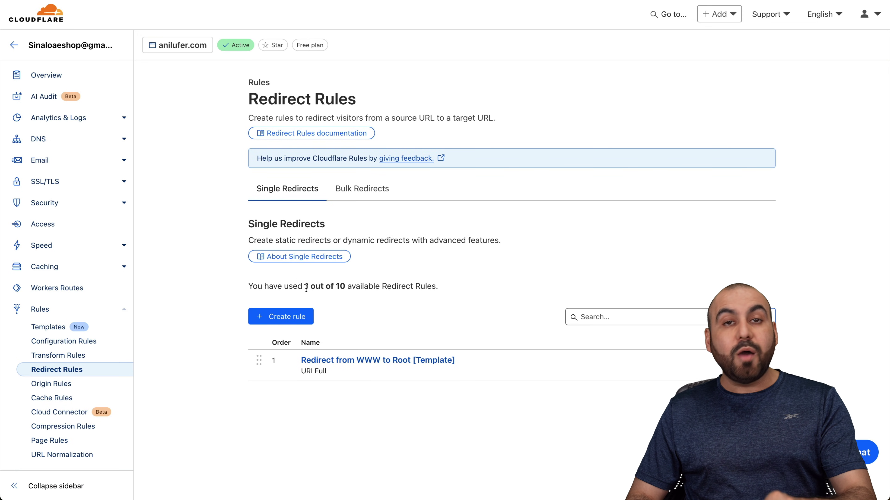
# - Delete the WWW to Root redirect rule, bringing usage from 1 back to 0 of 10
pyautogui.moveTo(306, 288); pyautogui.dragTo(406, 287)
pyautogui.click(405, 287)
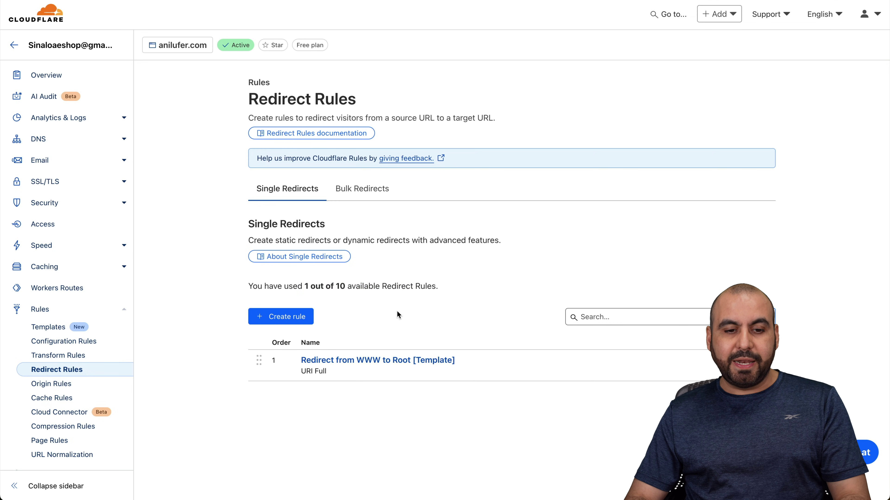
pyautogui.moveTo(301, 287); pyautogui.dragTo(405, 290)
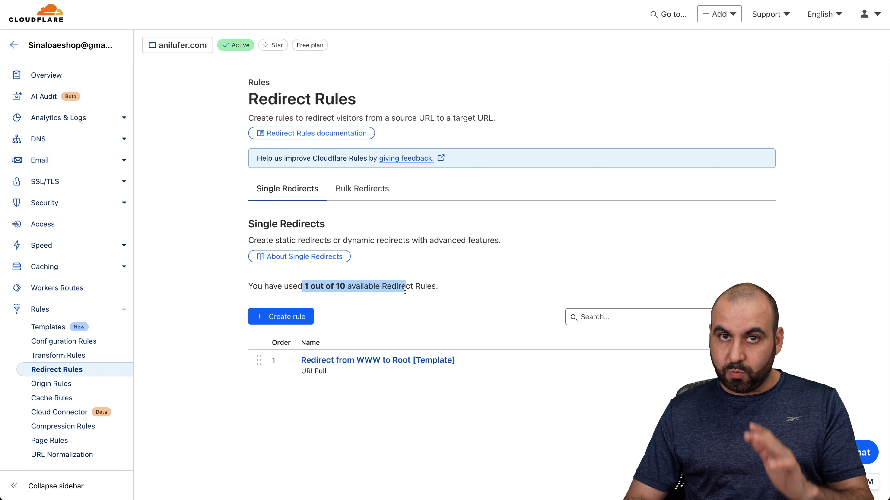
pyautogui.click(553, 339)
pyautogui.click(763, 361)
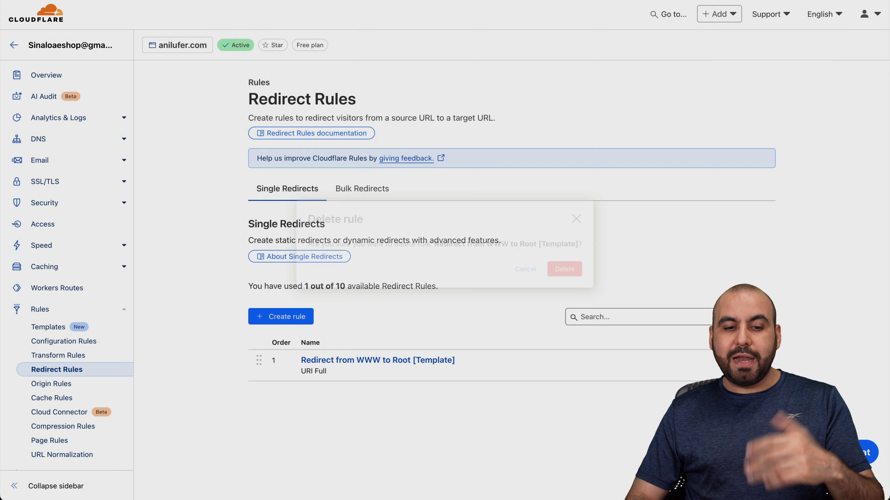
pyautogui.click(574, 267)
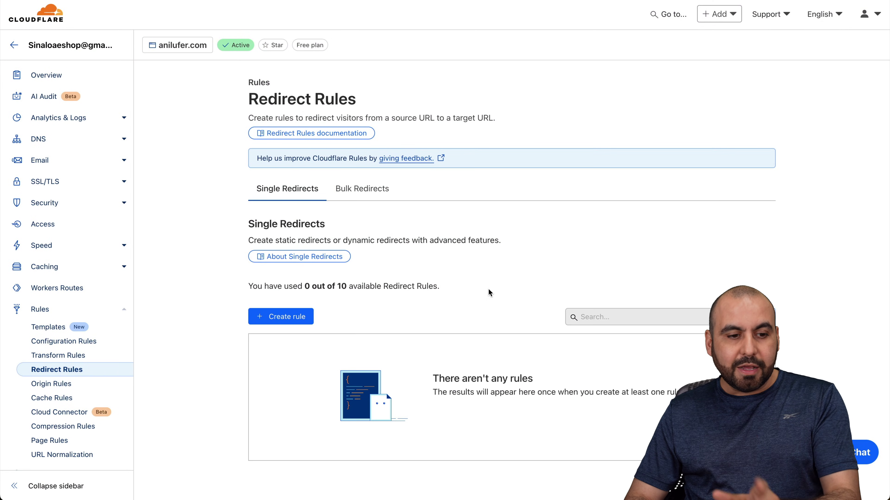
pyautogui.click(78, 327)
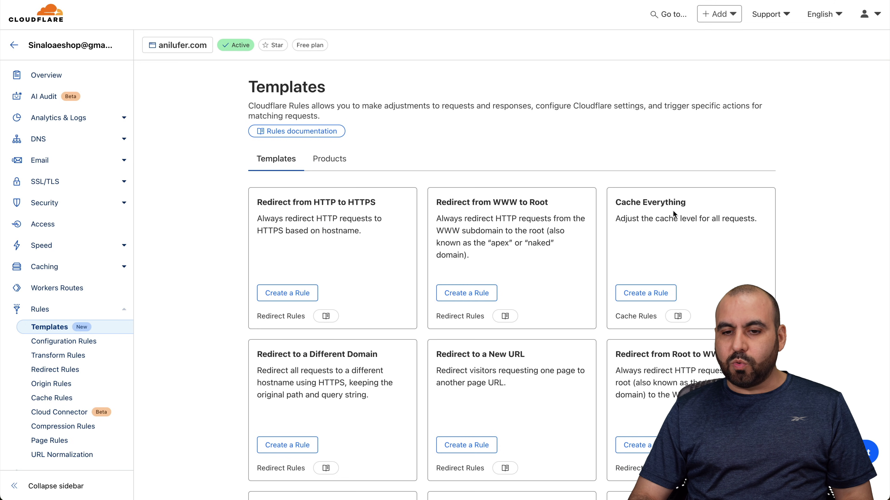
# - Create a Cache Everything rule for all incoming requests, eligible for cache, and deploy it
pyautogui.click(661, 296)
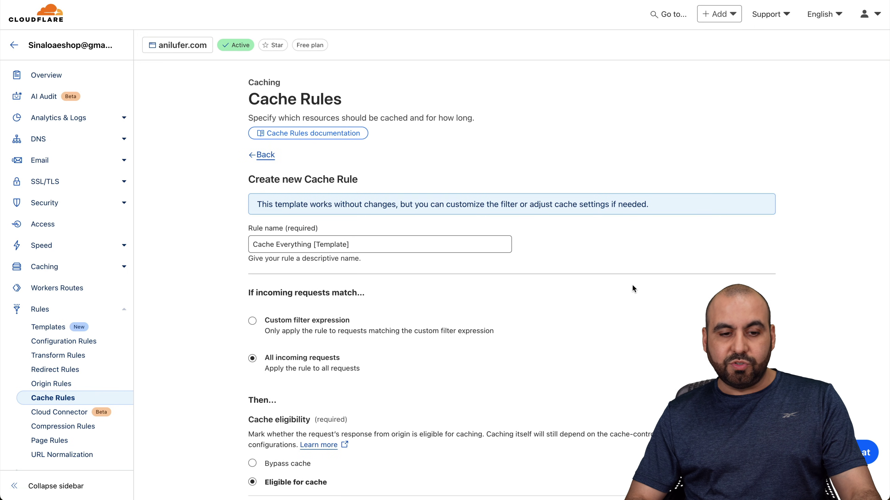
pyautogui.scroll(-3, 405, 277)
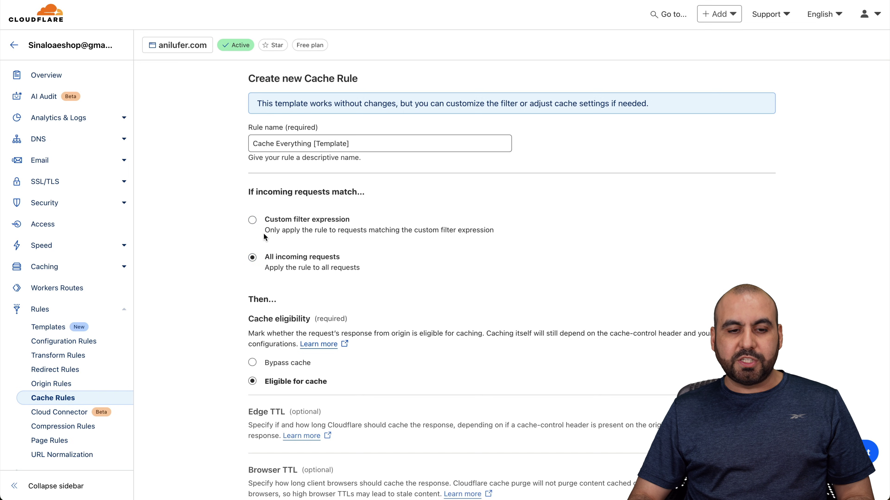
pyautogui.click(265, 259)
pyautogui.scroll(-3, 383, 271)
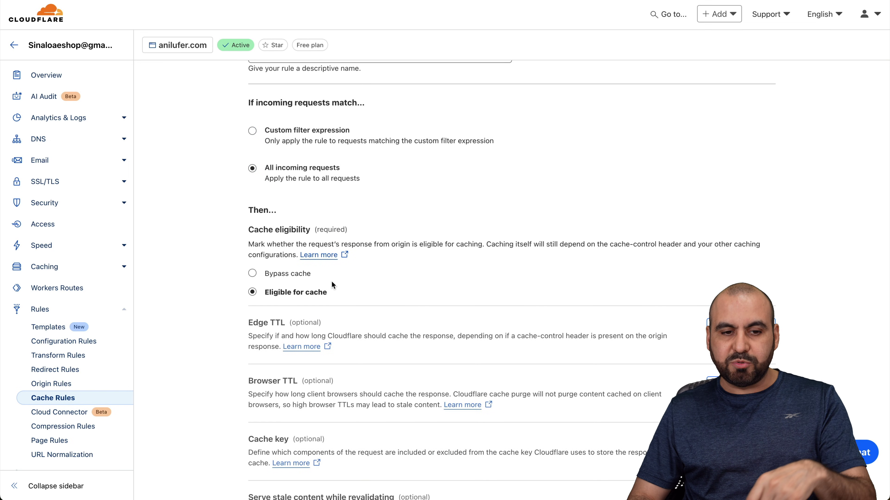
pyautogui.scroll(-3, 369, 224)
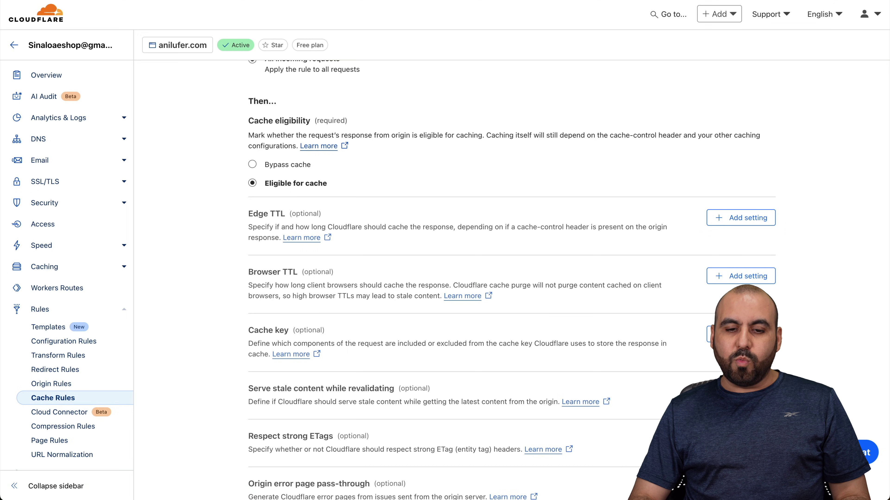
pyautogui.scroll(-5, 511, 281)
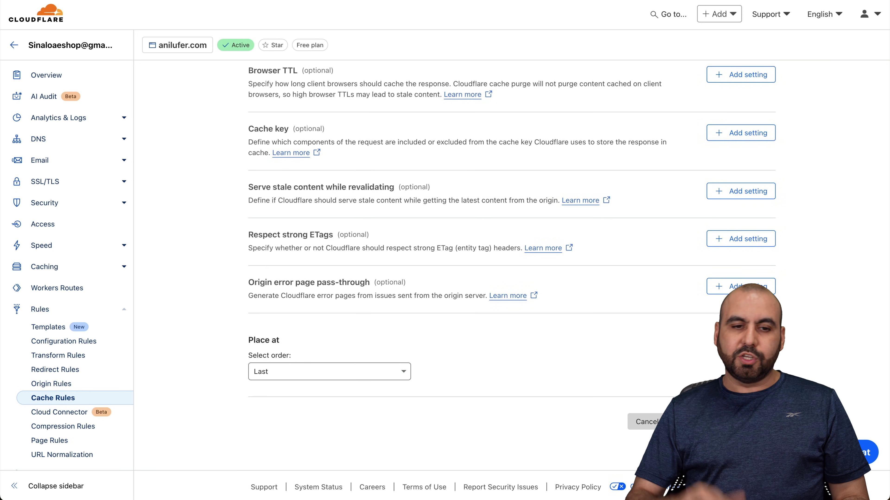
pyautogui.click(646, 420)
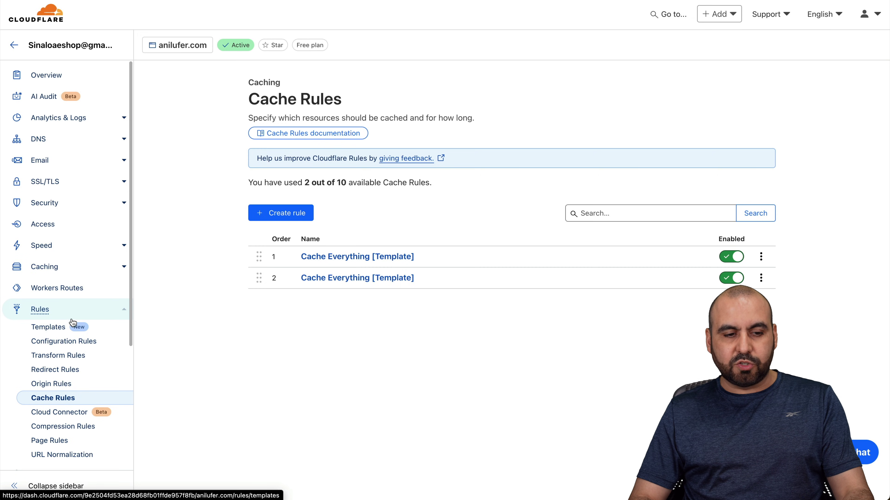
# - Return to the rule templates and page forward to the Add Static Header to Response template
pyautogui.click(61, 327)
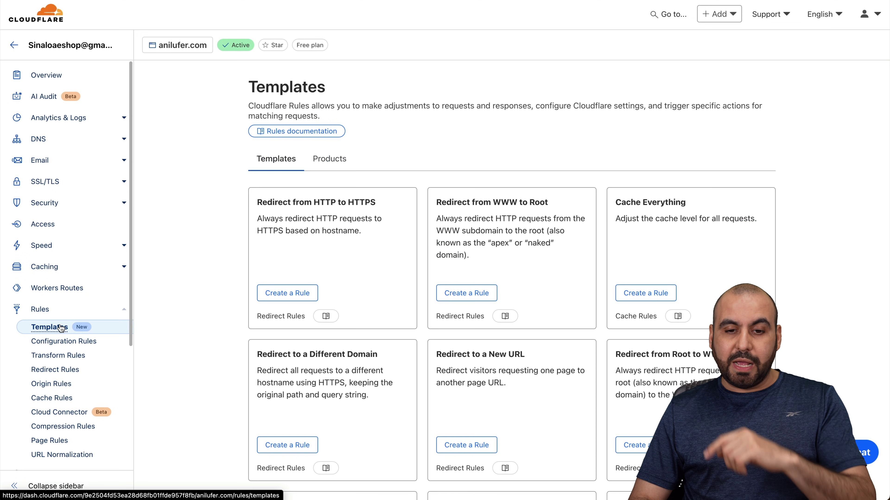
pyautogui.scroll(-10, 467, 374)
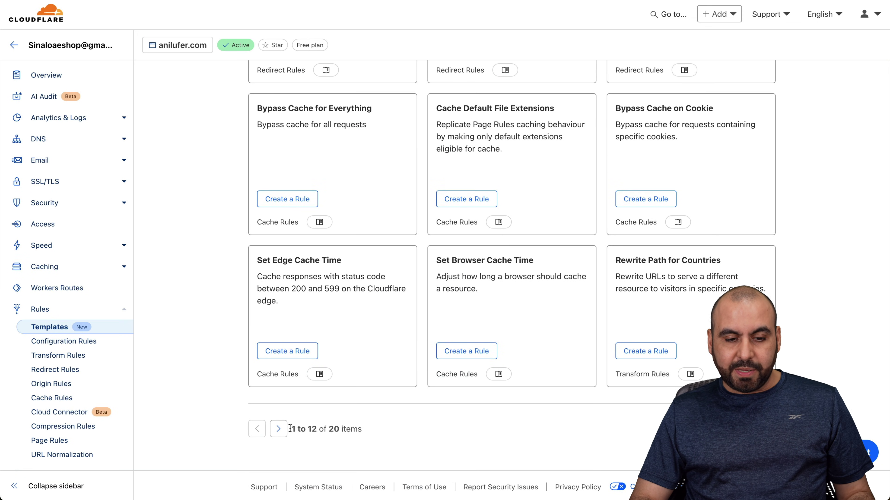
pyautogui.click(279, 420)
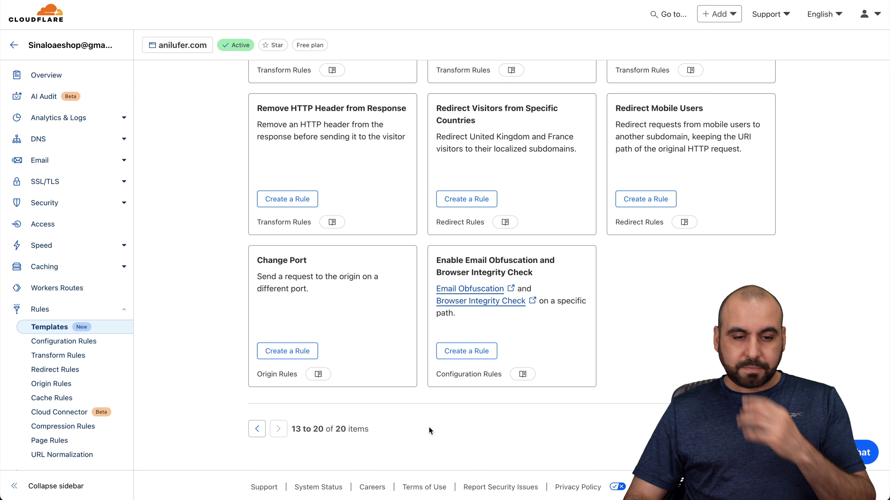
pyautogui.scroll(2, 437, 429)
pyautogui.scroll(1, 437, 428)
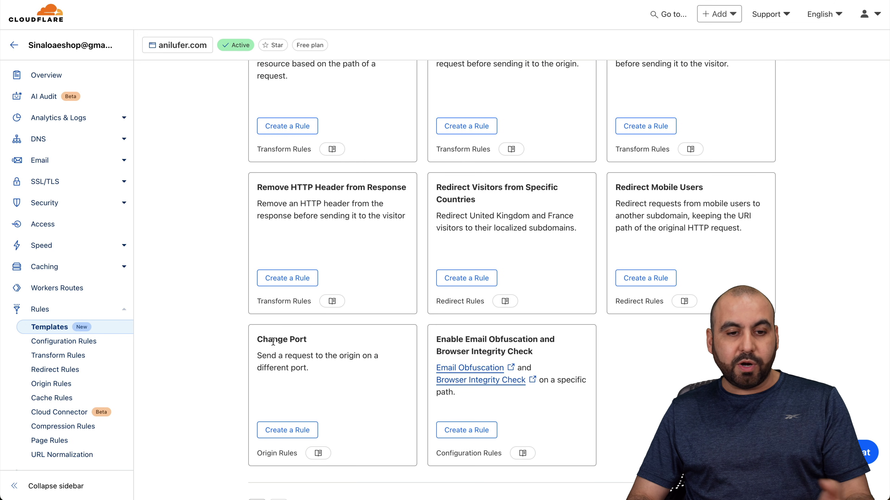
pyautogui.scroll(4, 345, 385)
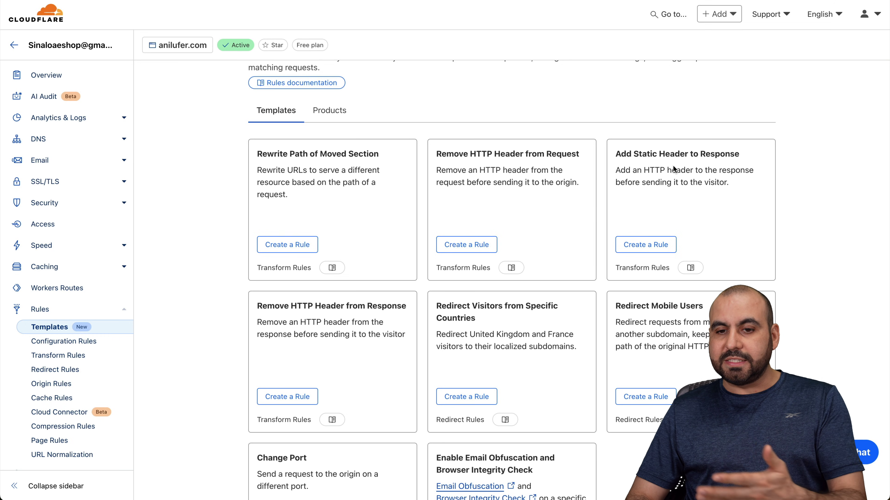
pyautogui.scroll(1, 683, 217)
# - Deploy an Add Static Header to Response rule adding set-cookie: cookiename=value
pyautogui.click(659, 254)
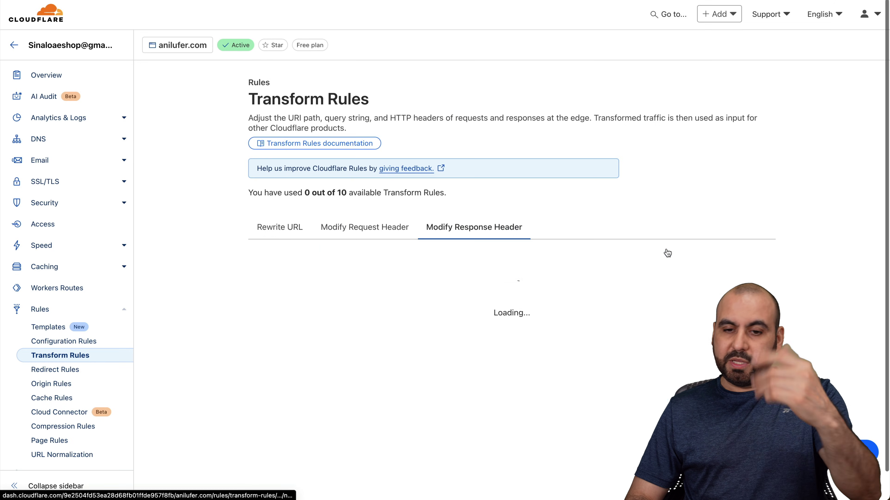
pyautogui.scroll(-5, 543, 343)
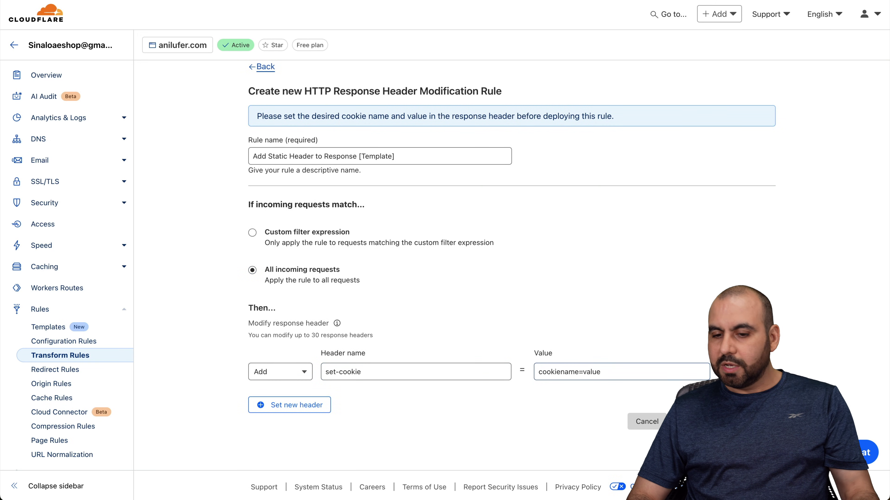
pyautogui.click(689, 422)
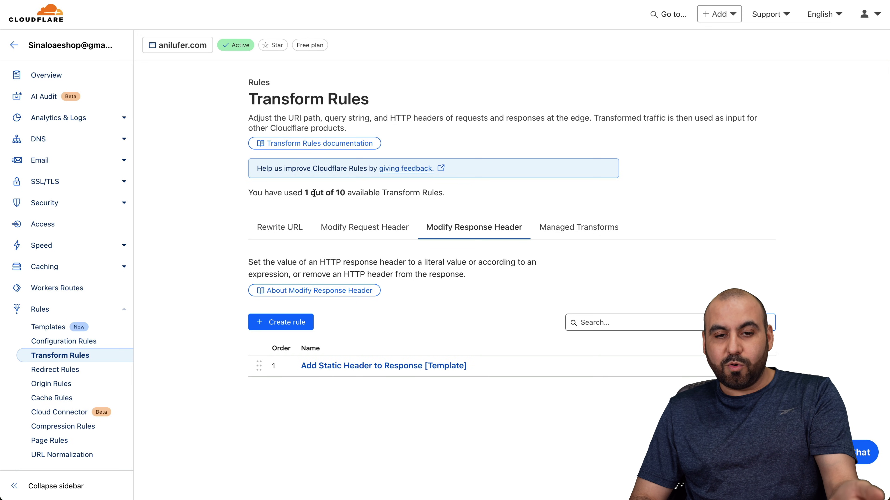
# - Highlight the transform rule usage count in the Modify Response Header list, then clear the highlight
pyautogui.moveTo(314, 193); pyautogui.dragTo(393, 193)
pyautogui.click(393, 193)
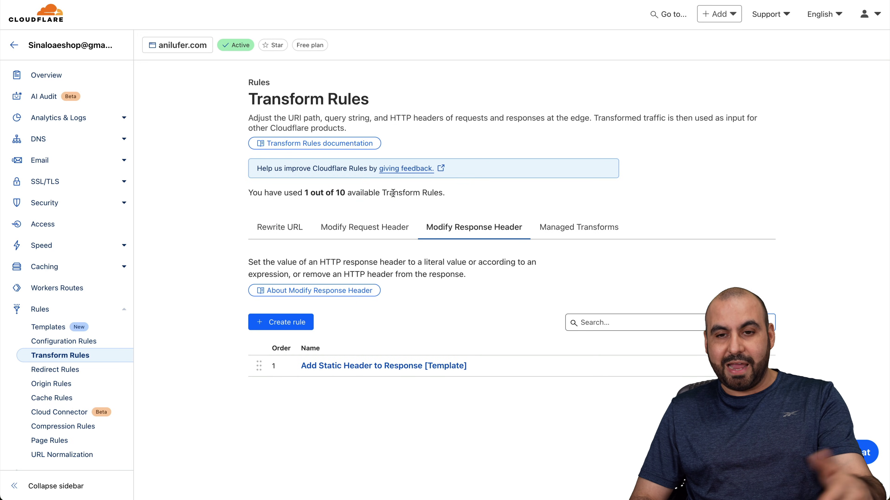